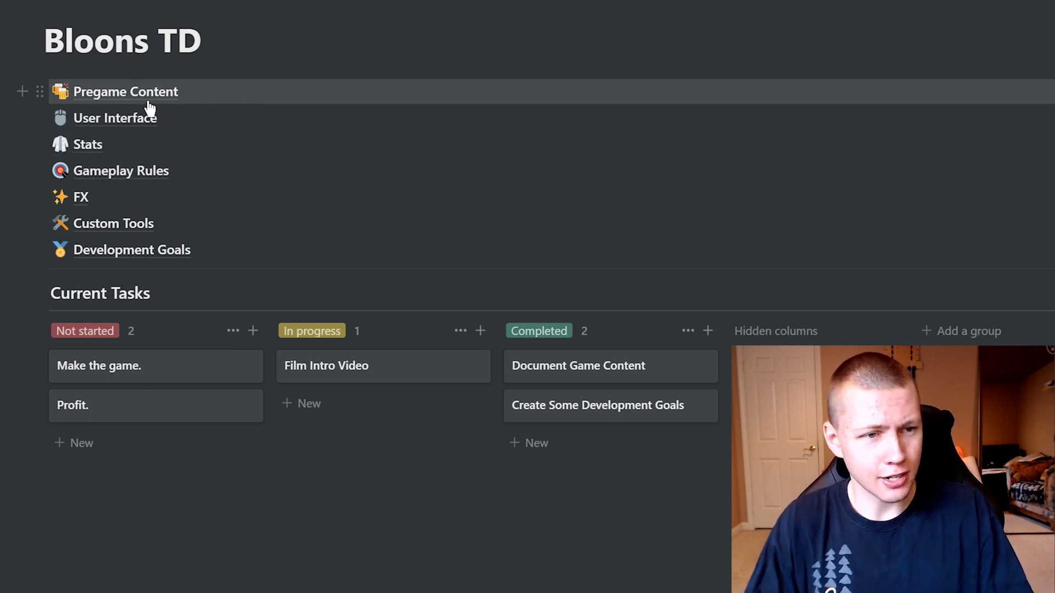
Open the Pregame Content page and review its splash screen, title screen and main menu requirements.
left_click(148, 102)
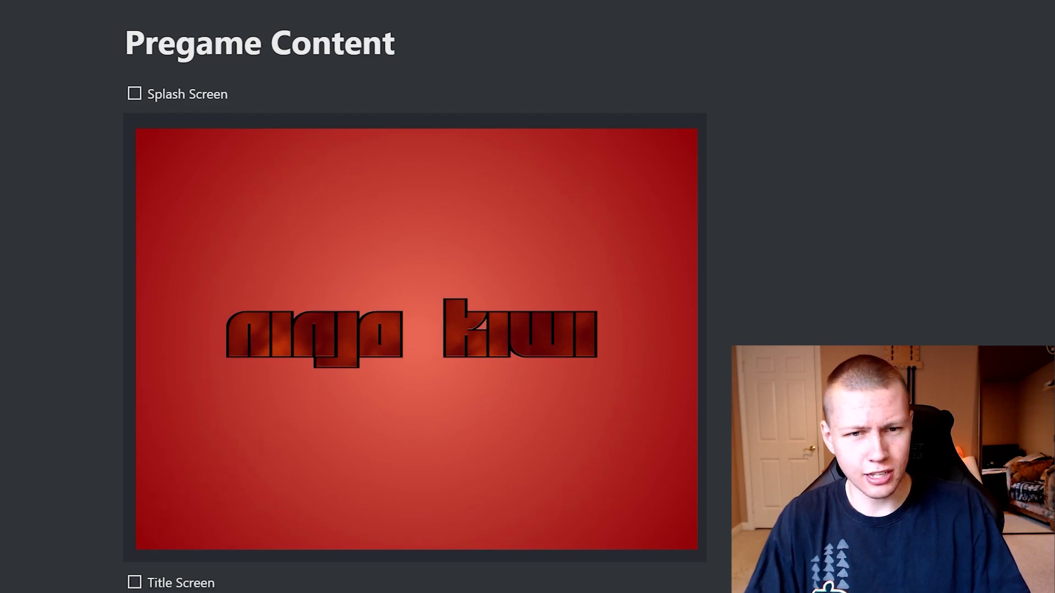
scroll(412, 297, "down", 3)
scroll(252, 73, "down", 2)
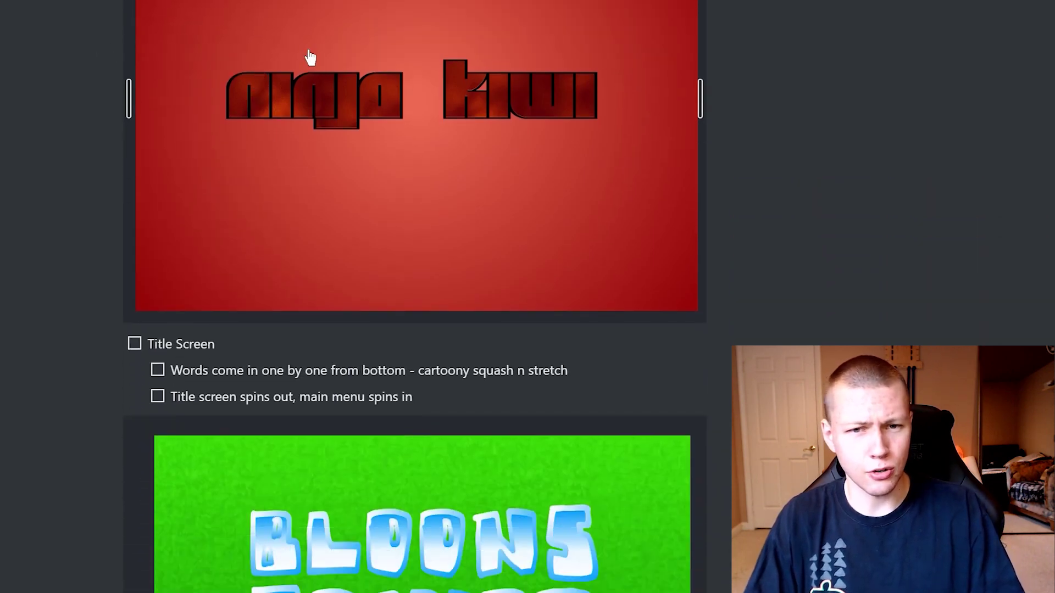
scroll(389, 118, "down", 6)
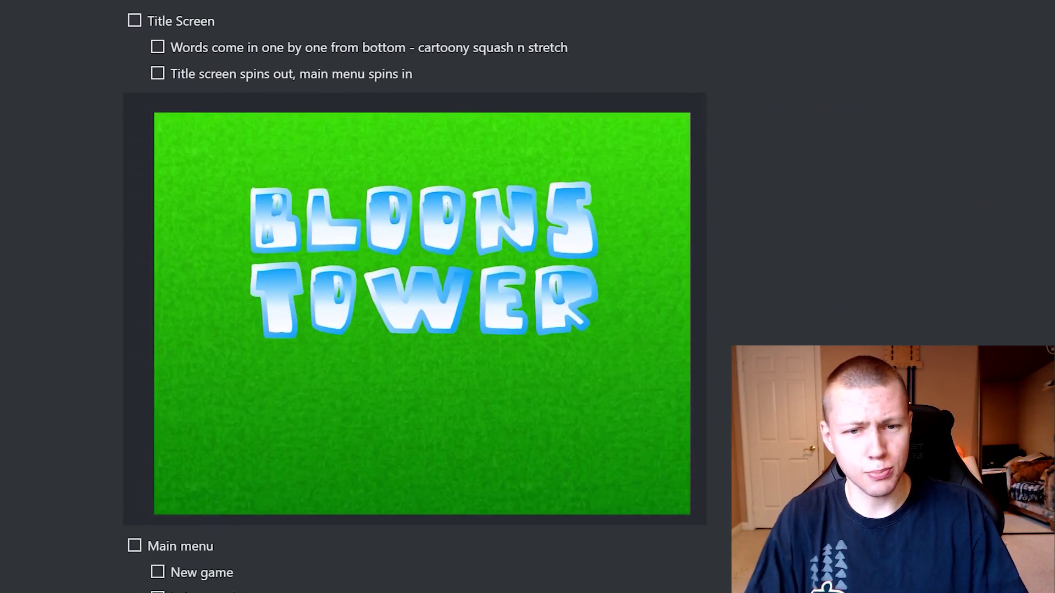
scroll(350, 213, "down", 7)
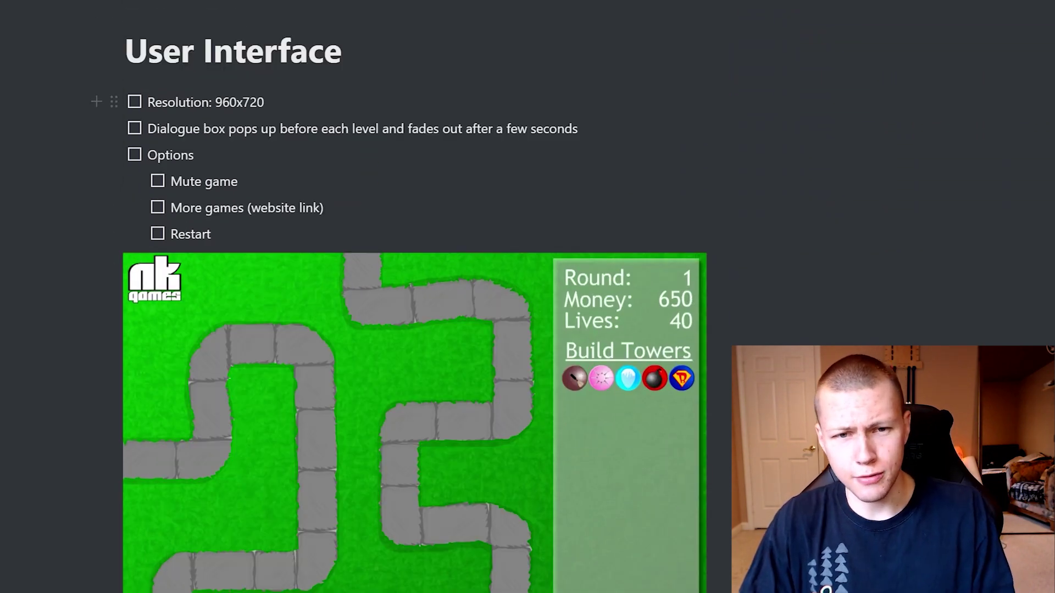
Review the User Interface page's options, main panel and Build Towers section with their reference screenshots.
scroll(148, 159, "down", 5)
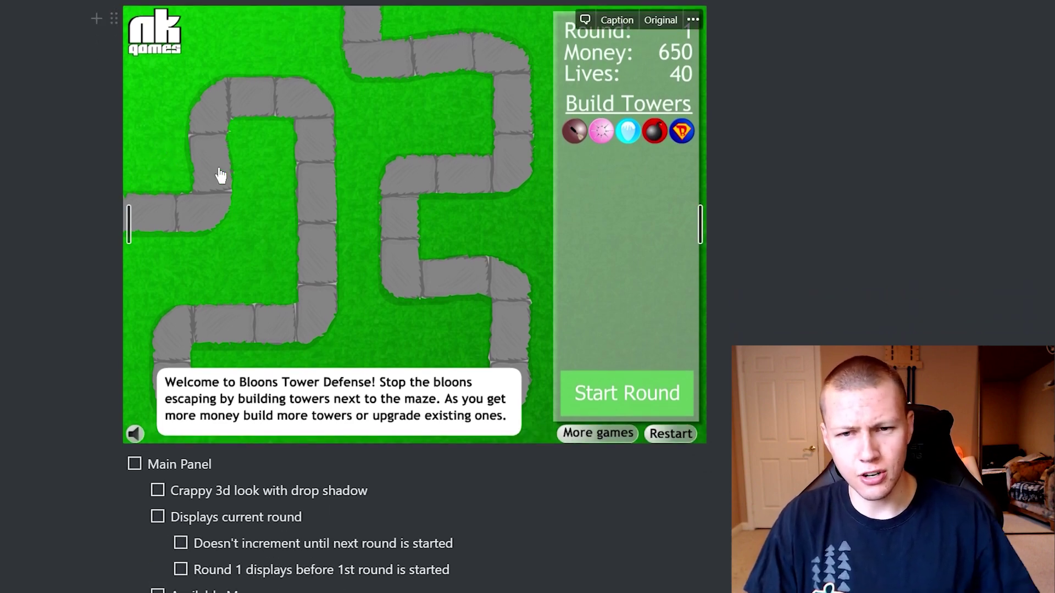
scroll(489, 152, "down", 1)
scroll(478, 151, "down", 2)
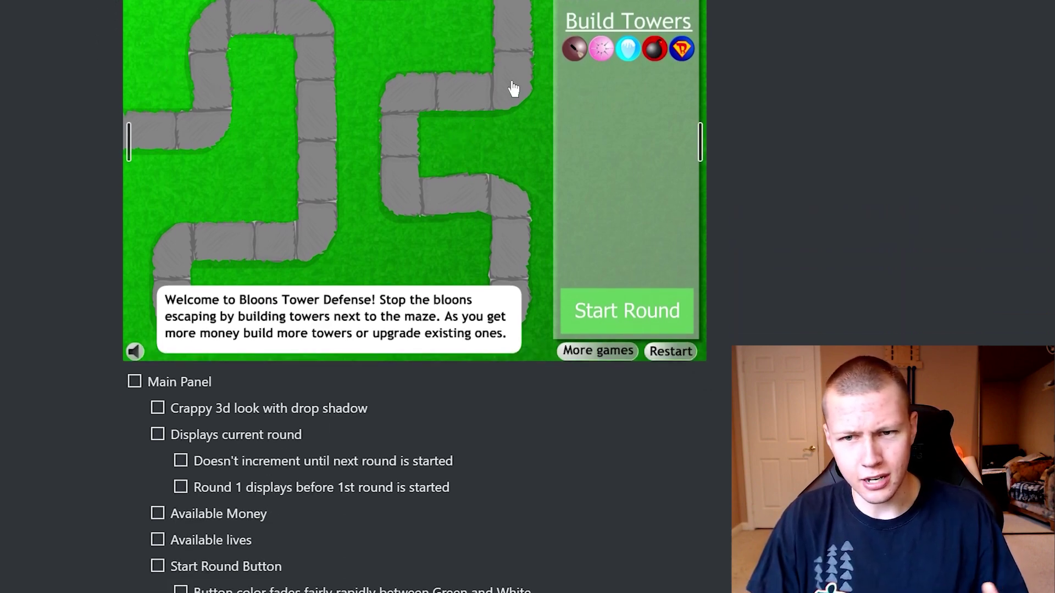
scroll(379, 85, "up", 2)
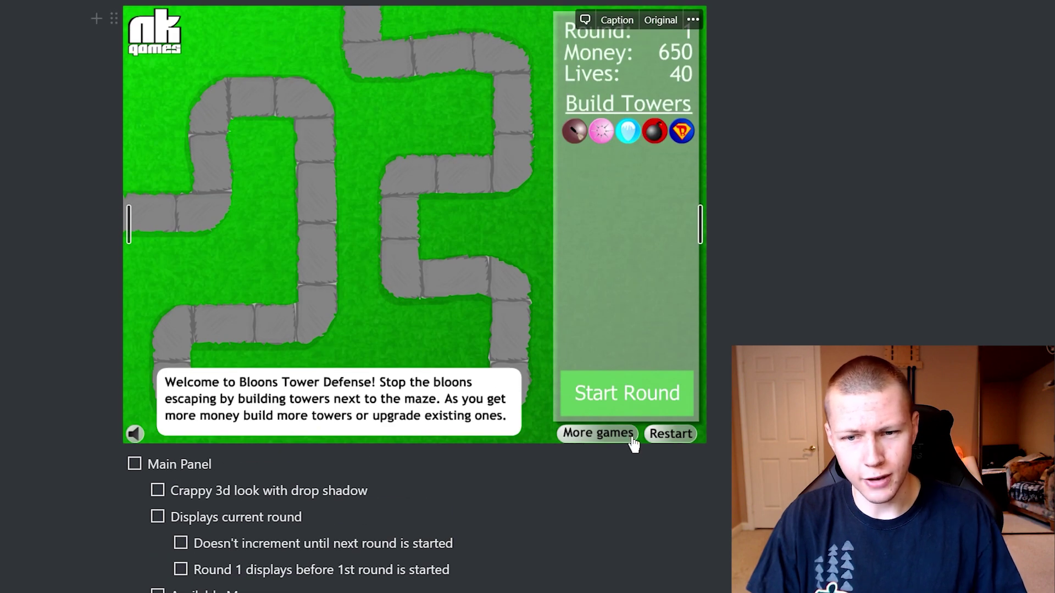
scroll(403, 407, "down", 9)
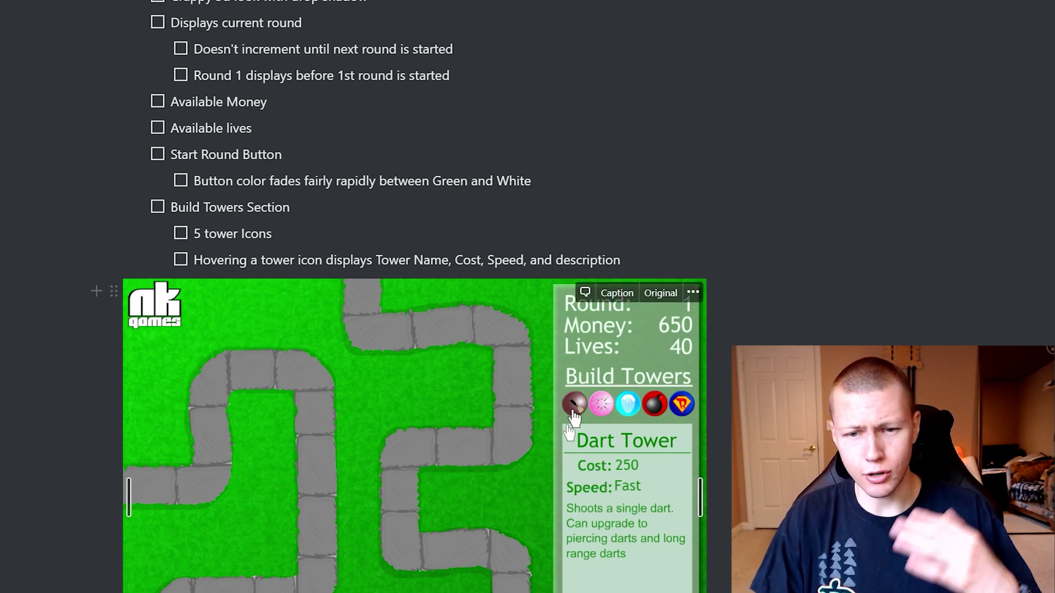
scroll(562, 435, "down", 5)
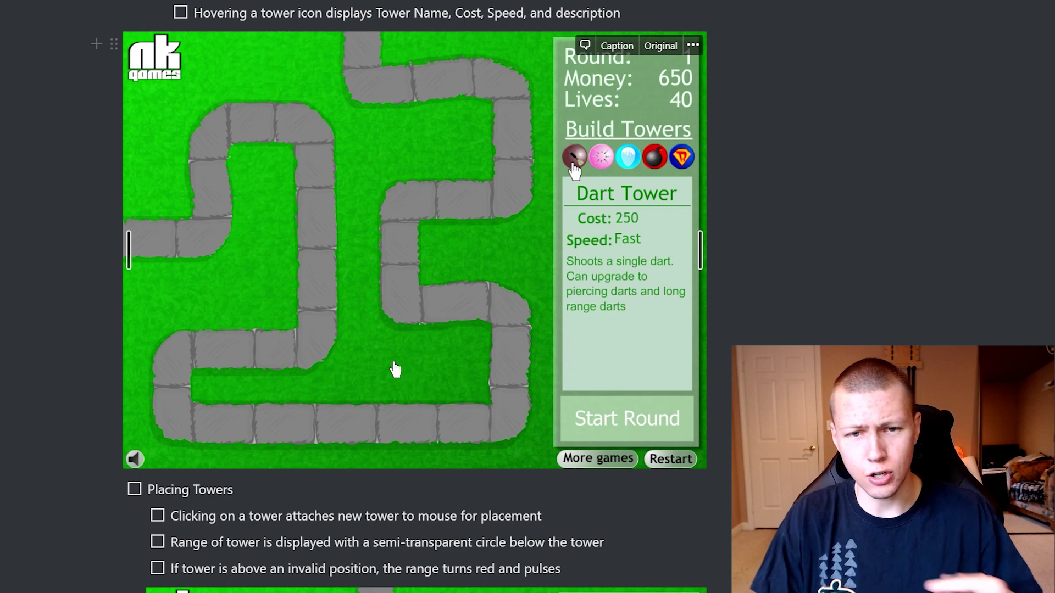
Examine the Placing Towers requirements and the reference images for valid and invalid tower positions.
scroll(296, 346, "down", 5)
scroll(297, 343, "down", 3)
scroll(459, 280, "down", 2)
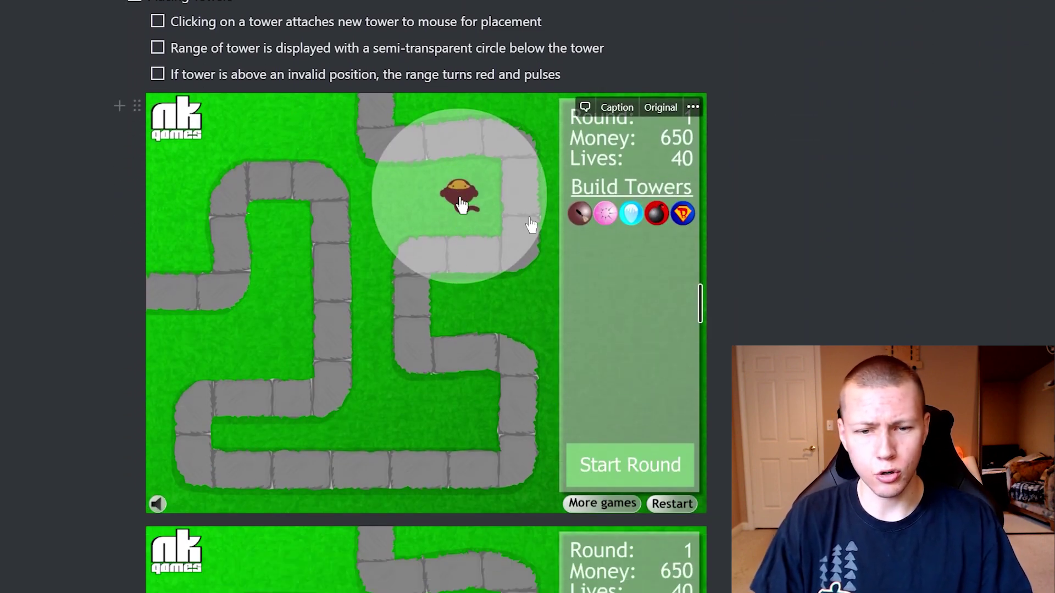
scroll(471, 215, "down", 2)
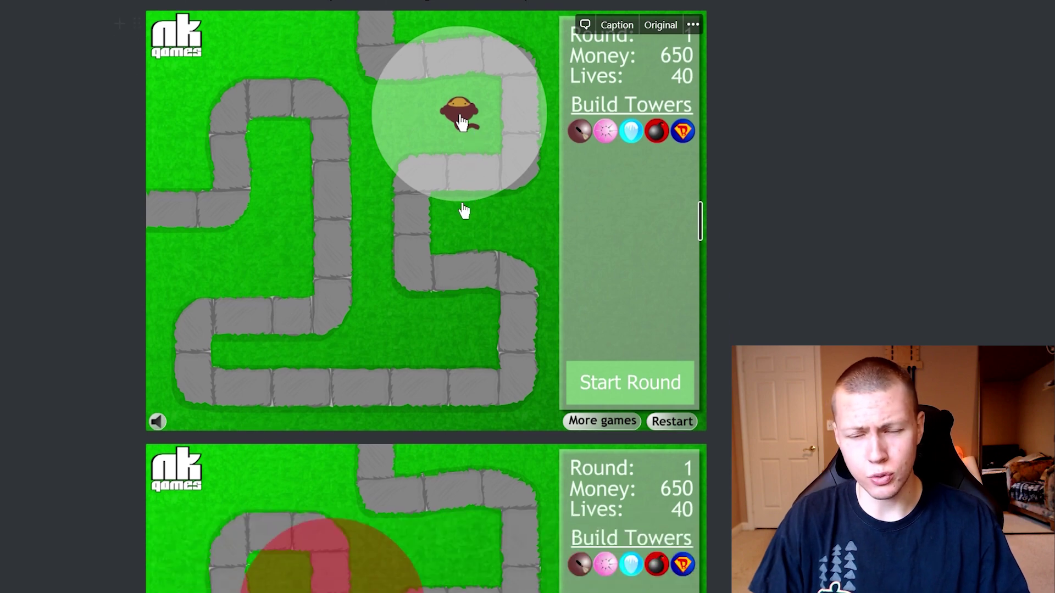
scroll(416, 146, "down", 10)
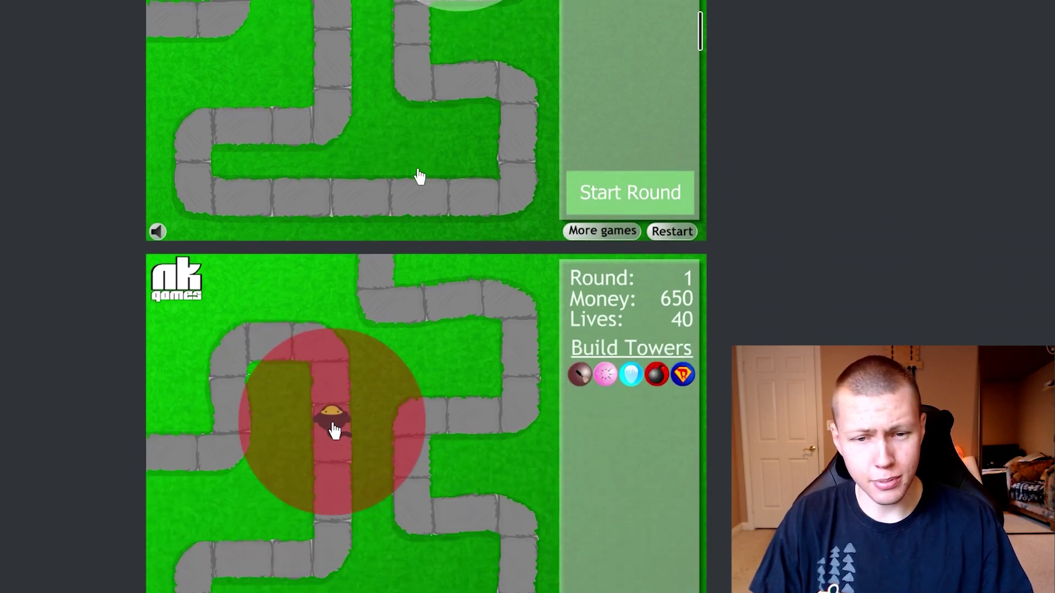
Review the Current towers requirements, the upgrade display states, and the game over and congratulations screens.
scroll(398, 187, "down", 12)
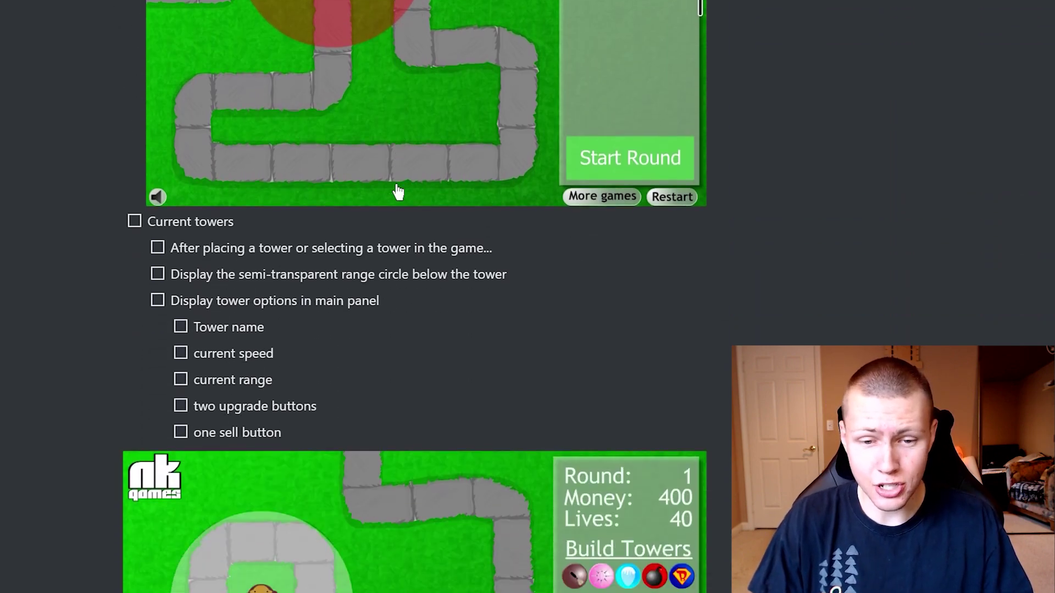
scroll(452, 204, "down", 12)
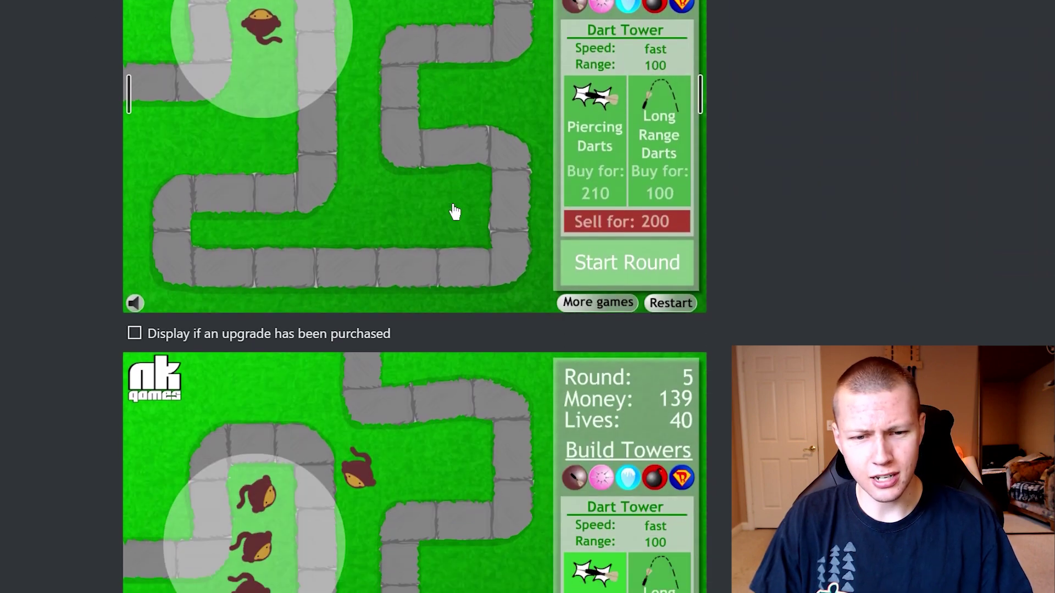
scroll(453, 238, "down", 15)
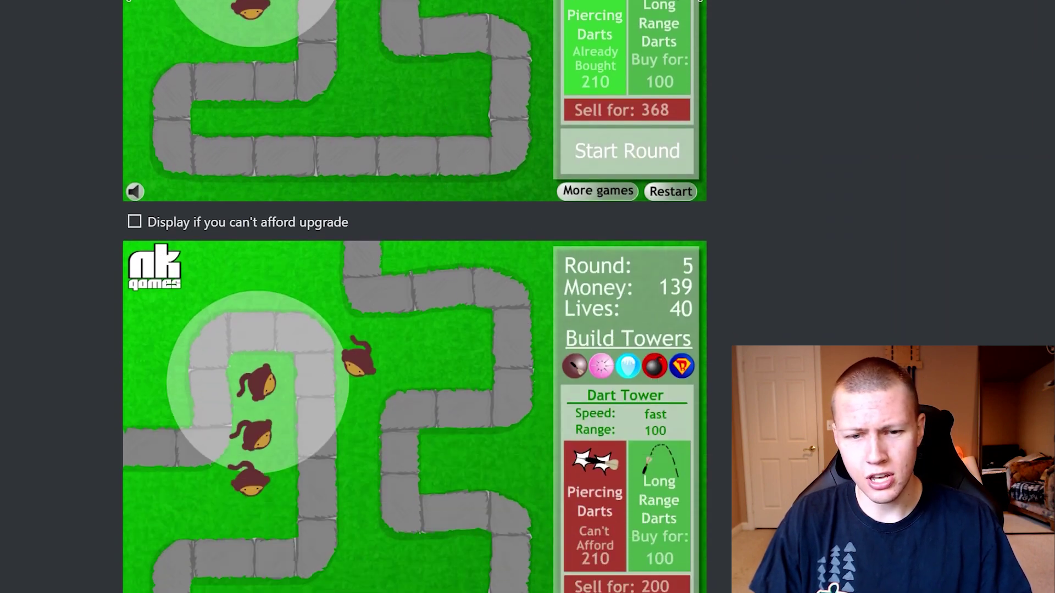
scroll(440, 261, "down", 14)
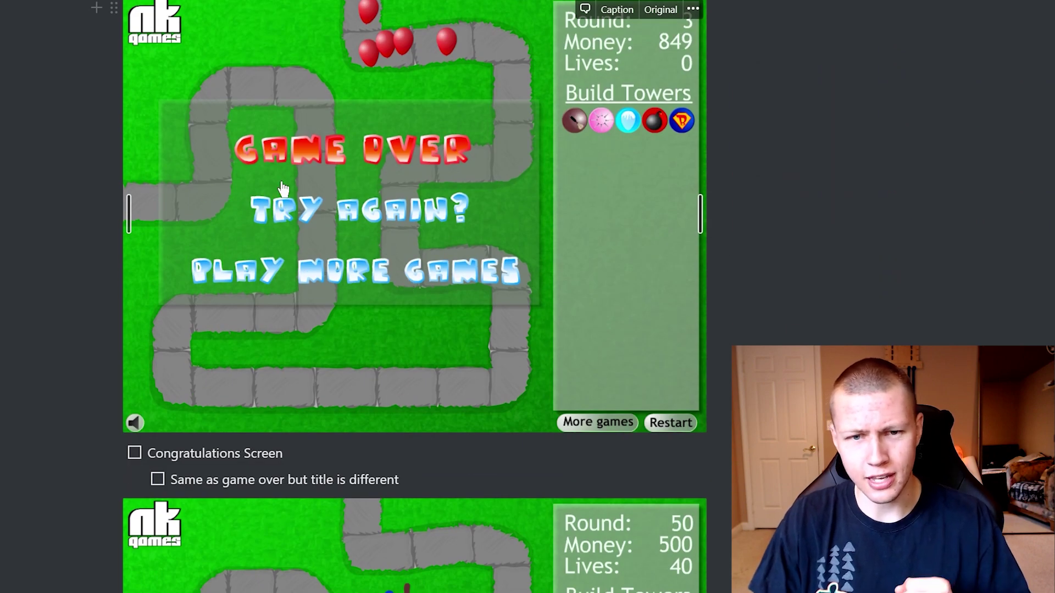
scroll(242, 188, "down", 5)
scroll(357, 396, "down", 2)
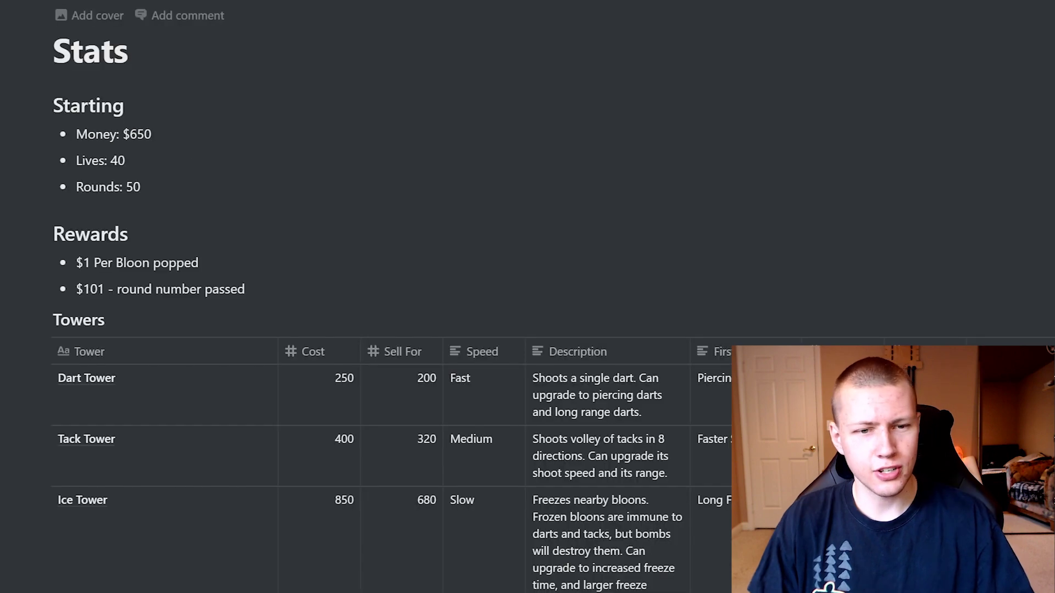
Review the Stats page's starting values, rewards and all columns of the Towers table.
scroll(778, 196, "down", 3)
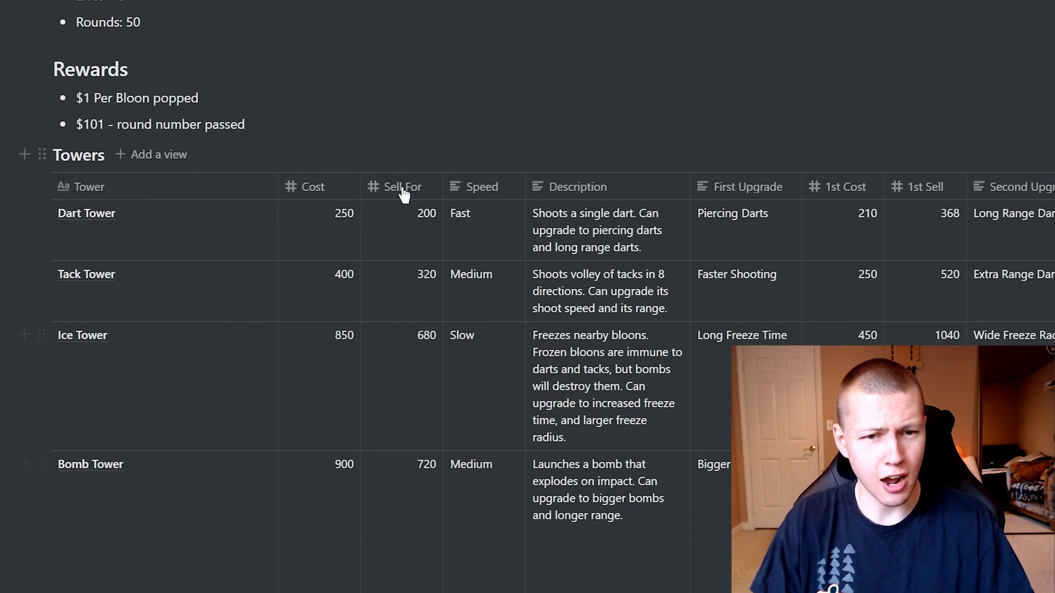
scroll(945, 222, "right", 10)
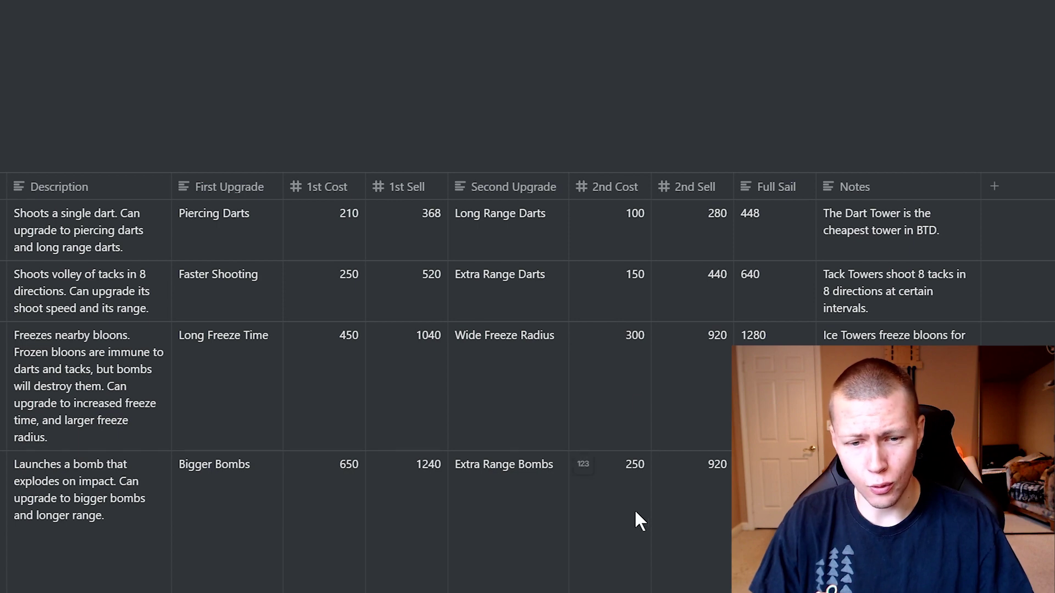
scroll(687, 360, "down", 10)
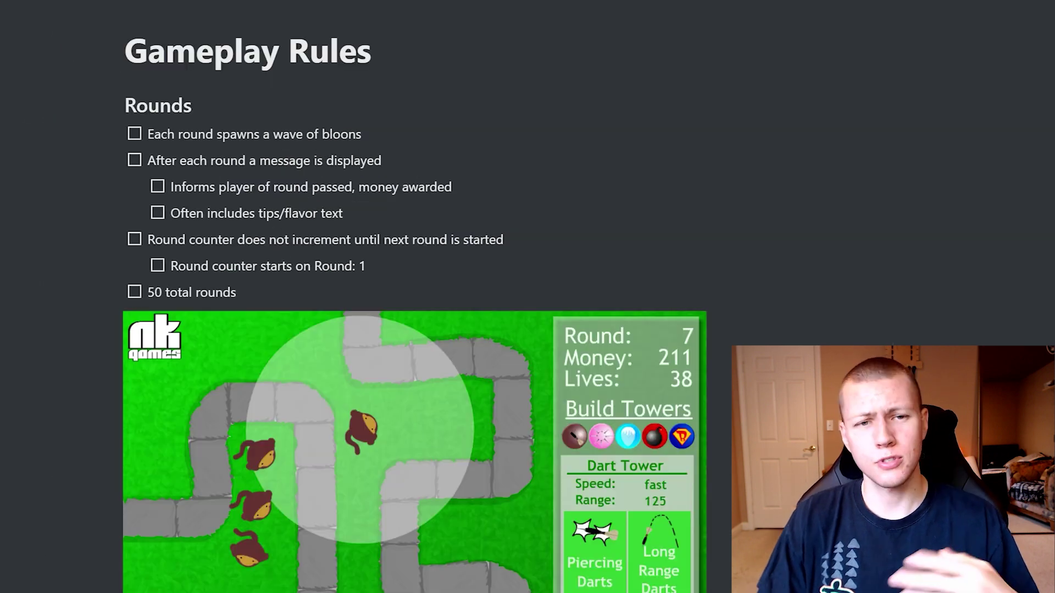
Read through the Gameplay Rules page, covering rounds, bloons, towers and tower placement.
scroll(415, 296, "down", 4)
scroll(414, 297, "down", 10)
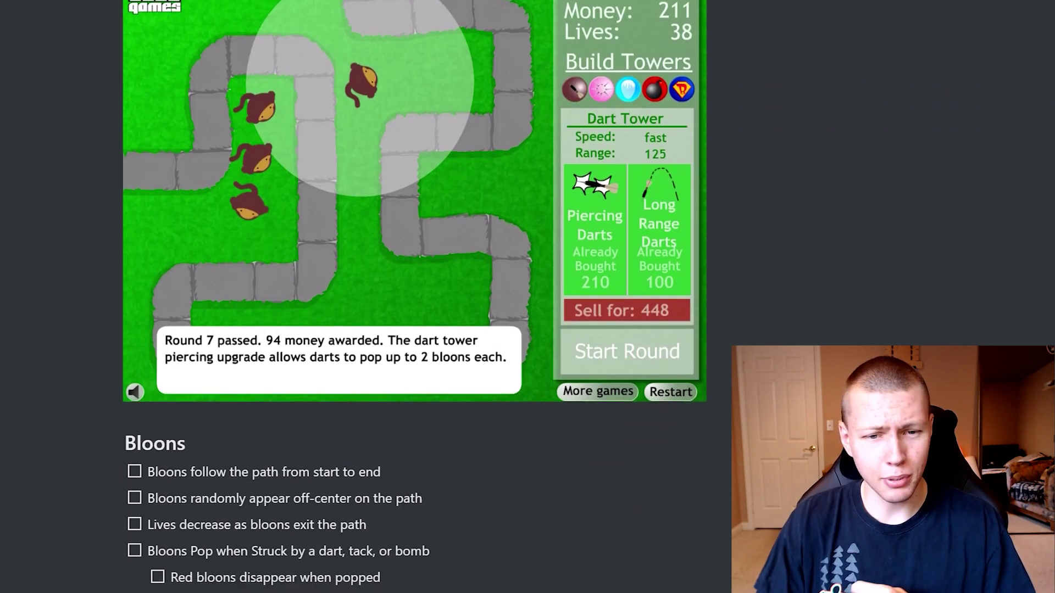
scroll(415, 297, "down", 9)
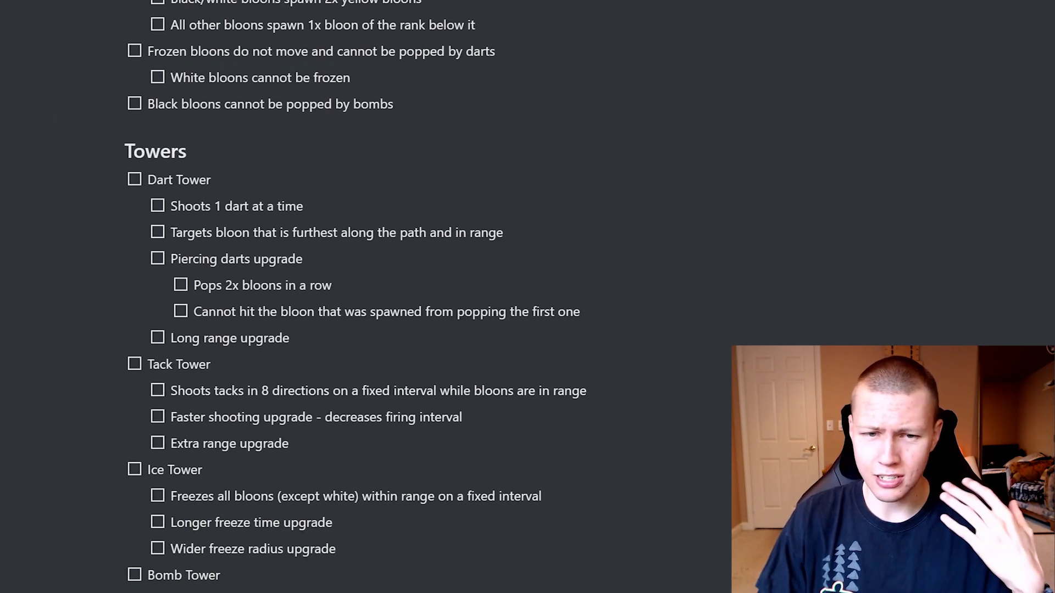
scroll(415, 296, "down", 10)
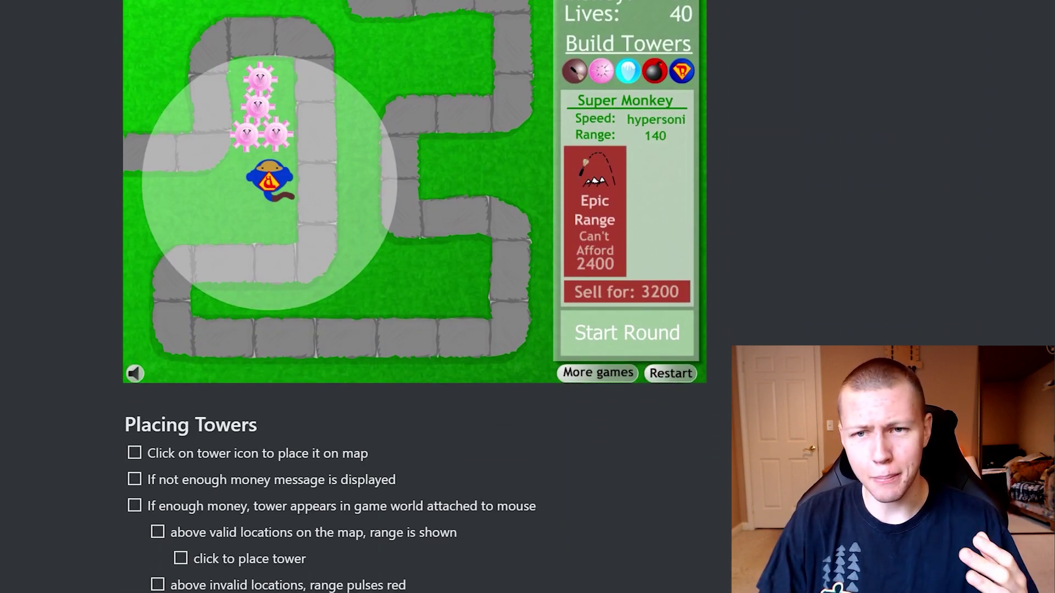
scroll(415, 297, "down", 6)
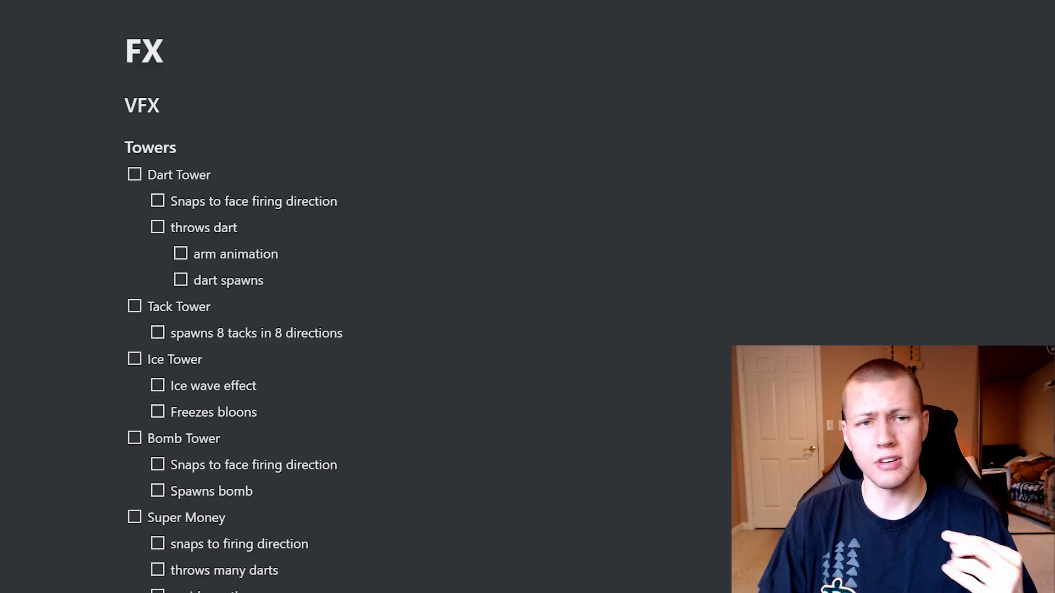
Read through the FX page's visual effects for towers, weapons and bloons, and its sound effects list.
scroll(415, 296, "down", 3)
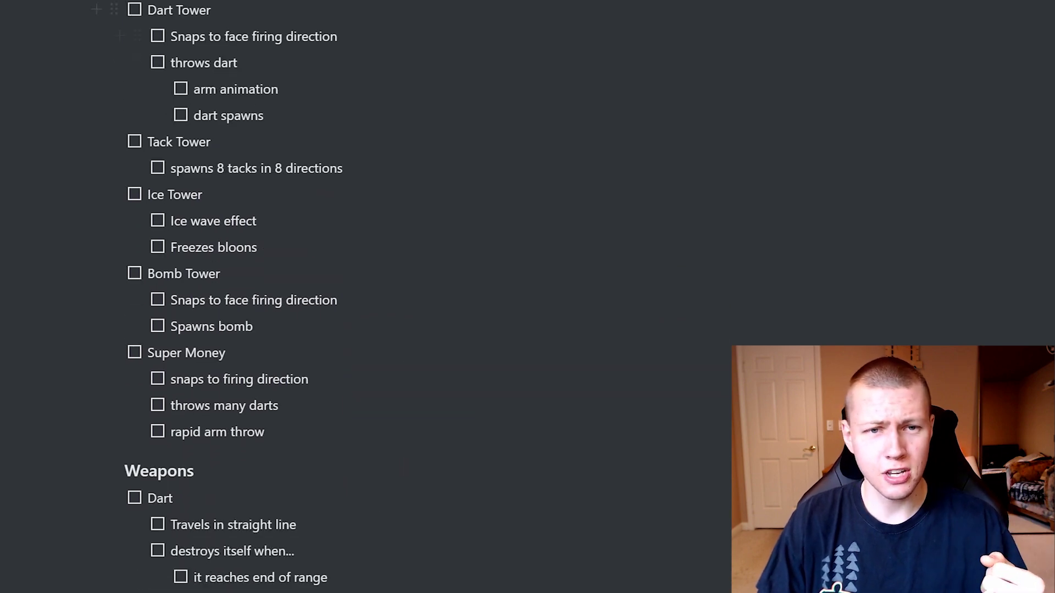
scroll(329, 296, "down", 6)
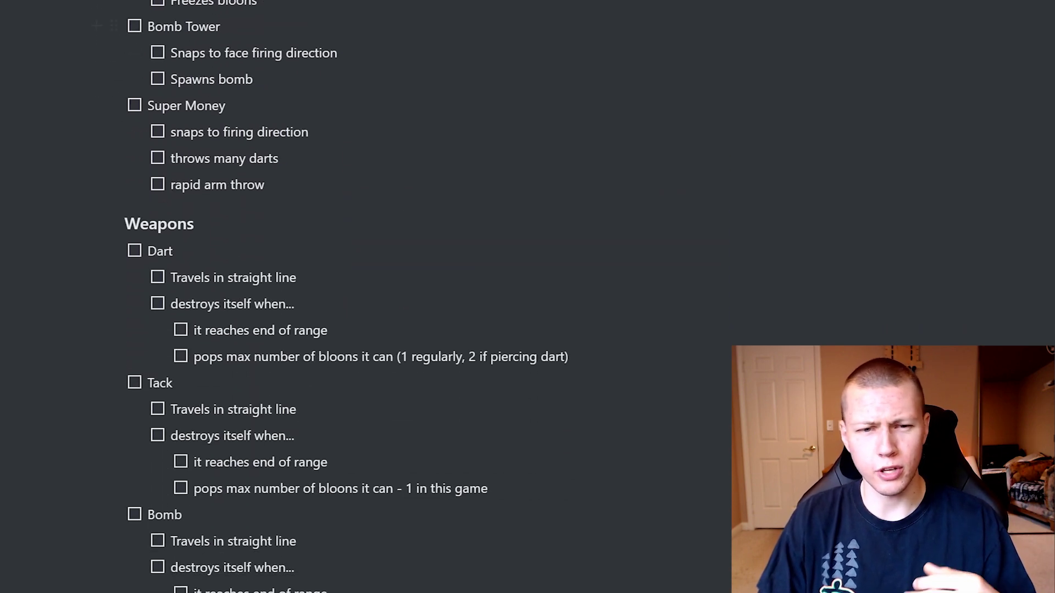
scroll(330, 297, "down", 1)
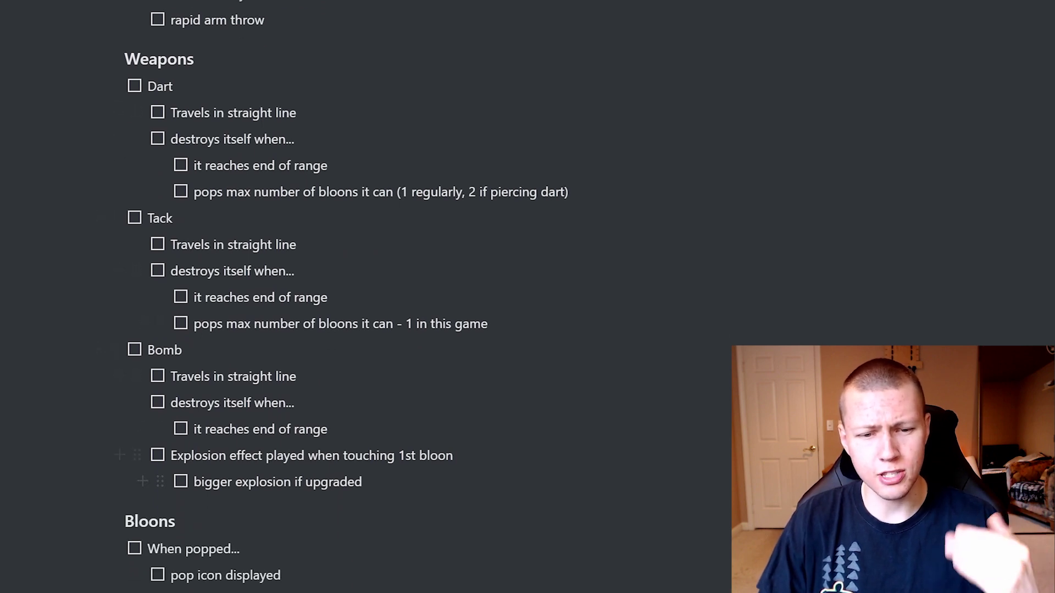
scroll(147, 494, "down", 2)
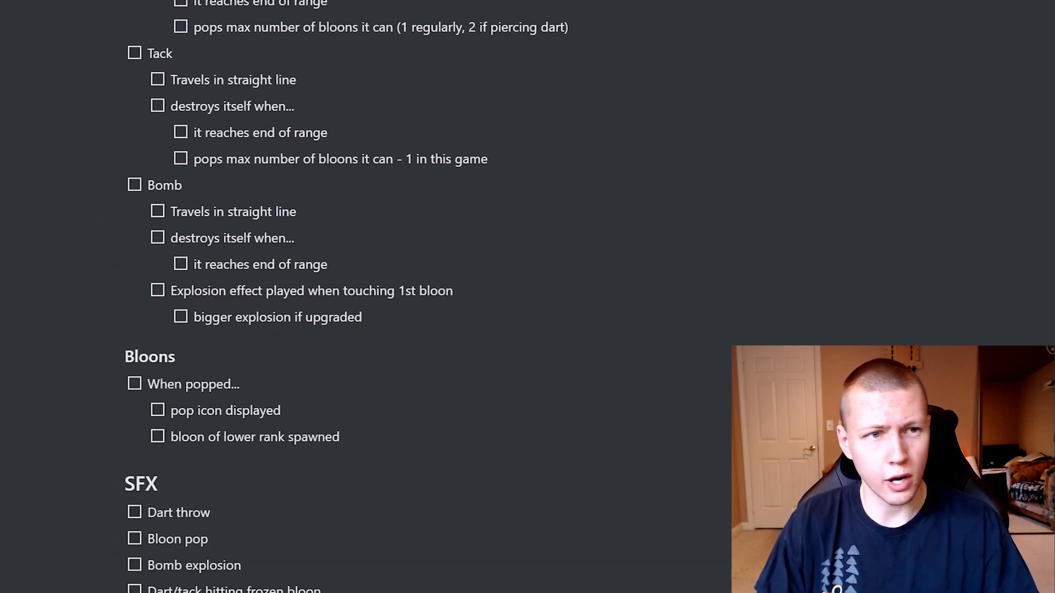
scroll(384, 297, "down", 10)
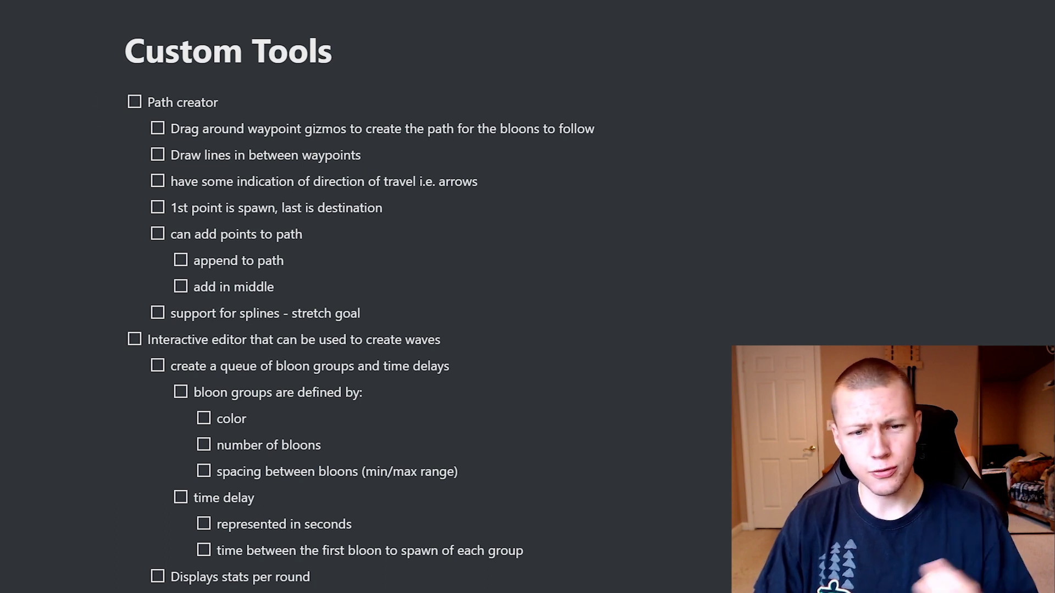